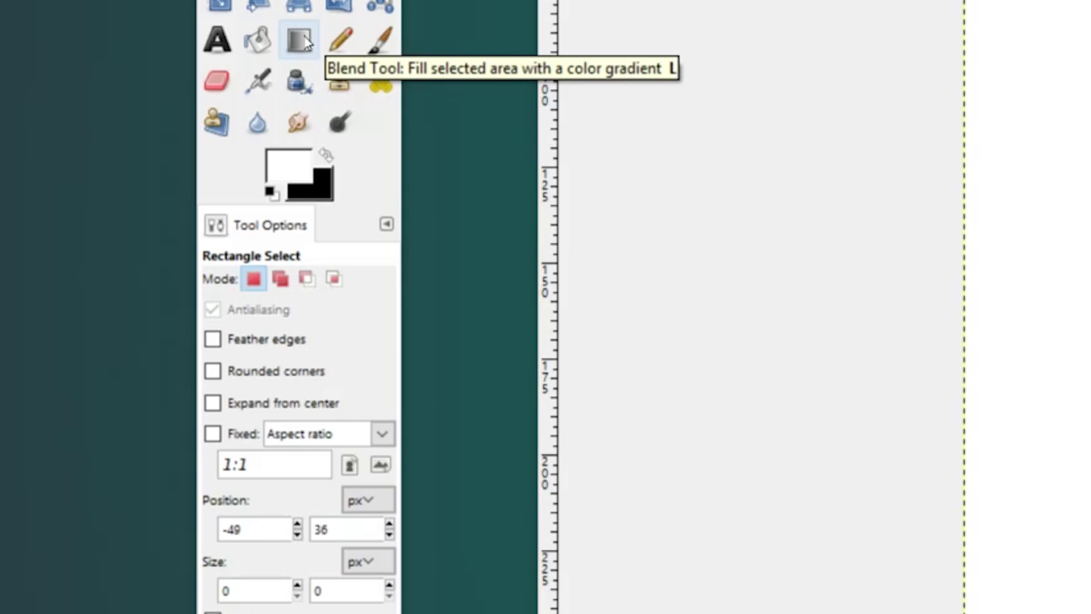
# Step: Draw a Square-shape gradient from the canvas centre to the edge, black centre fading to white
pyautogui.click(101, 217)
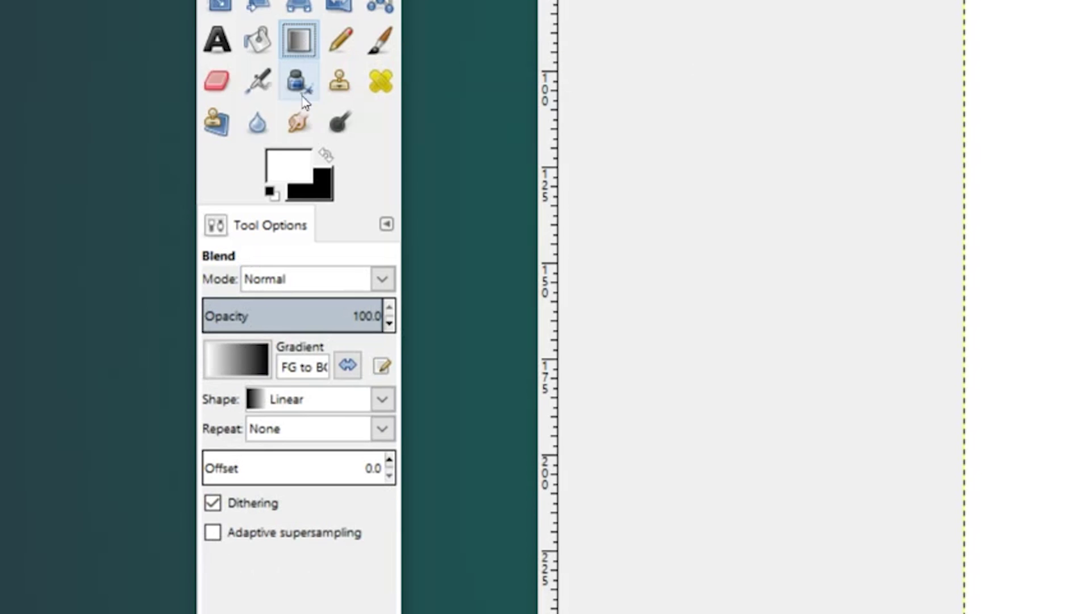
pyautogui.click(382, 399)
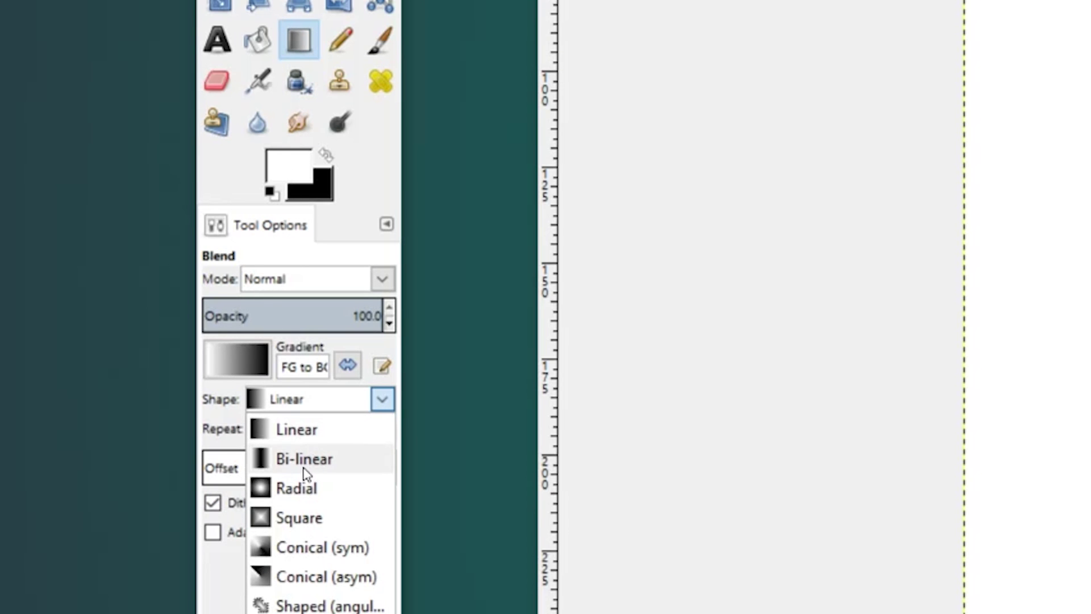
pyautogui.click(279, 519)
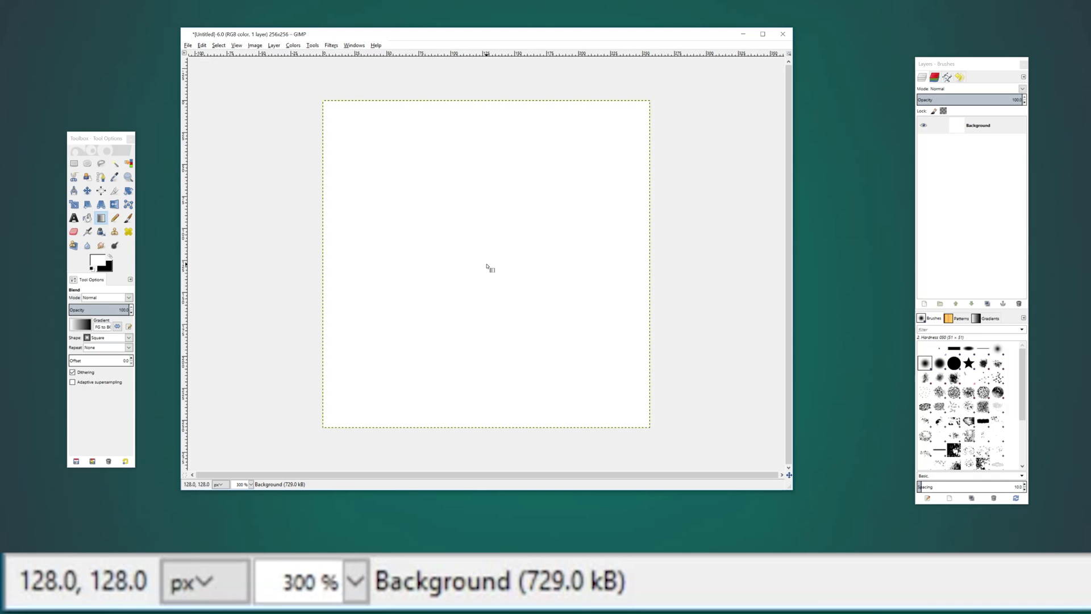
pyautogui.moveTo(486, 264); pyautogui.dragTo(305, 265)
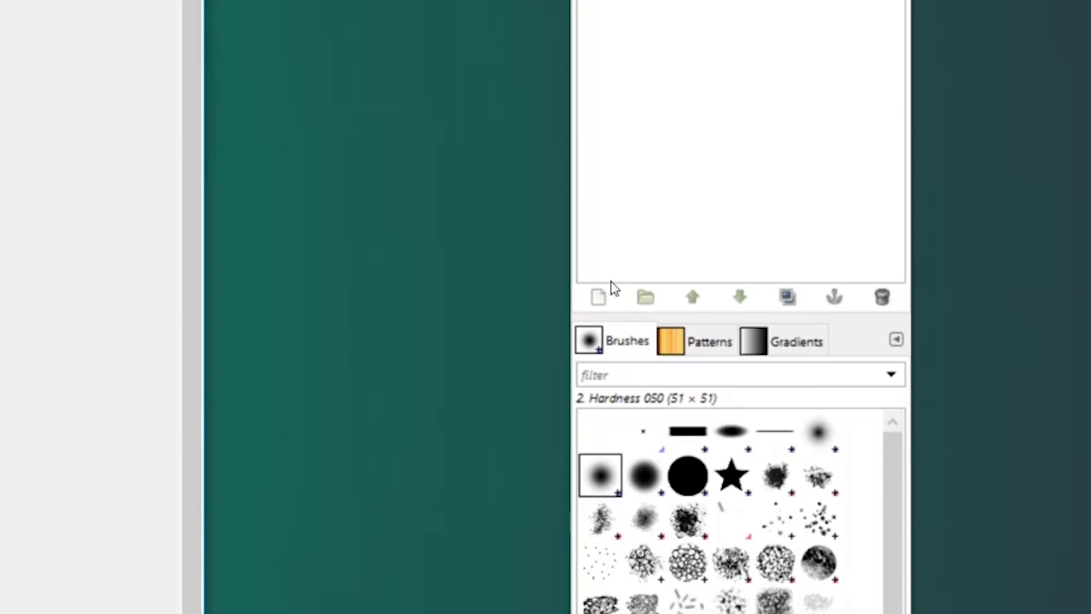
# Step: Add a new White-filled layer above the Background
pyautogui.click(602, 293)
pyautogui.click(517, 418)
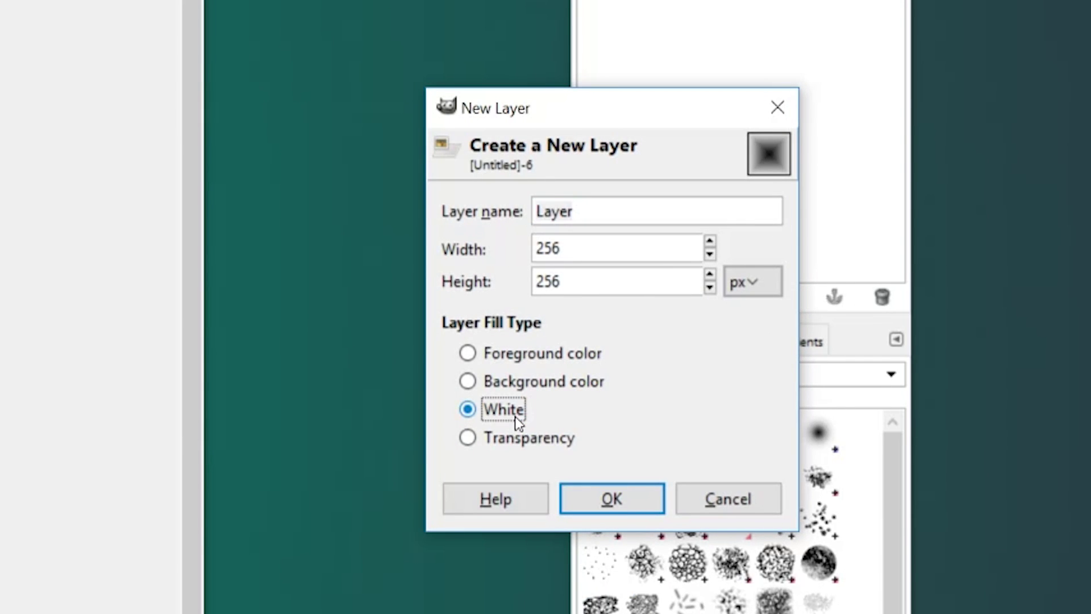
pyautogui.click(612, 498)
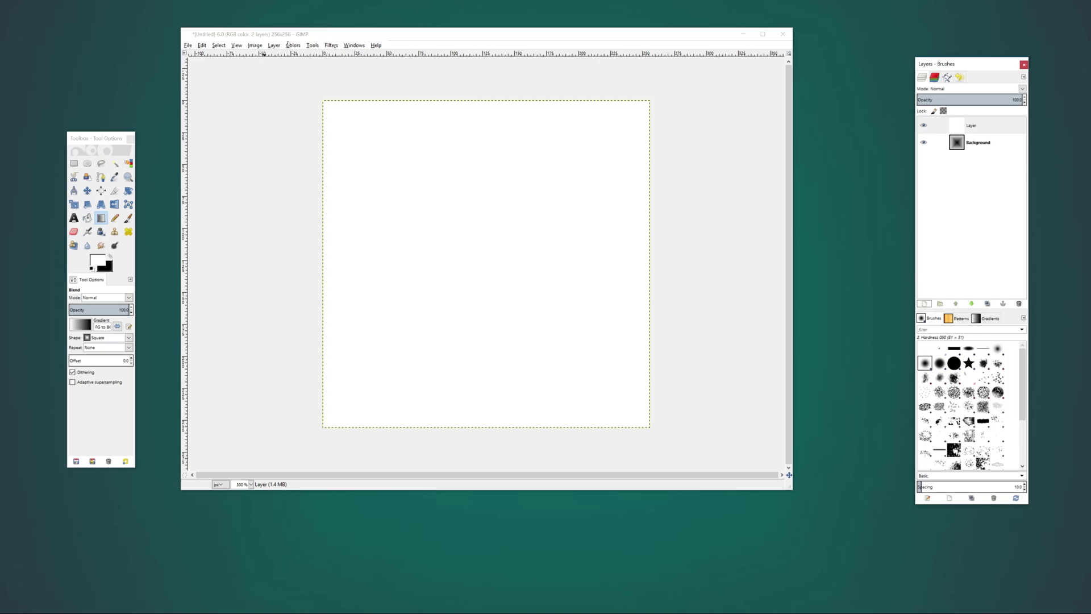
# Step: Select all, shrink the selection by 2 px, delete its interior, then deselect
pyautogui.click(302, 34)
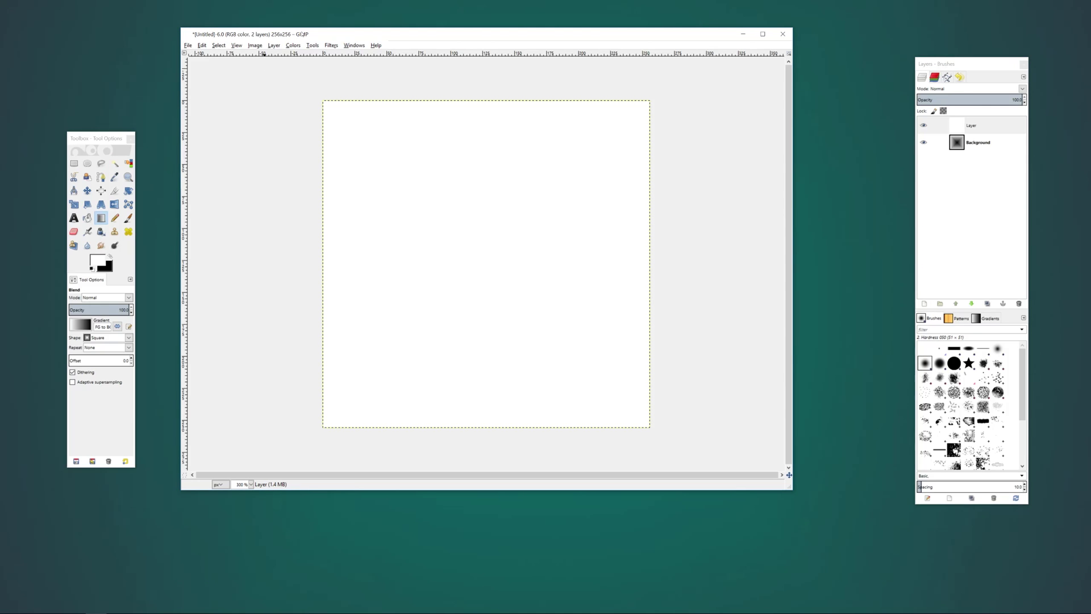
pyautogui.hotkey('ctrl', 'a')
pyautogui.click(218, 45)
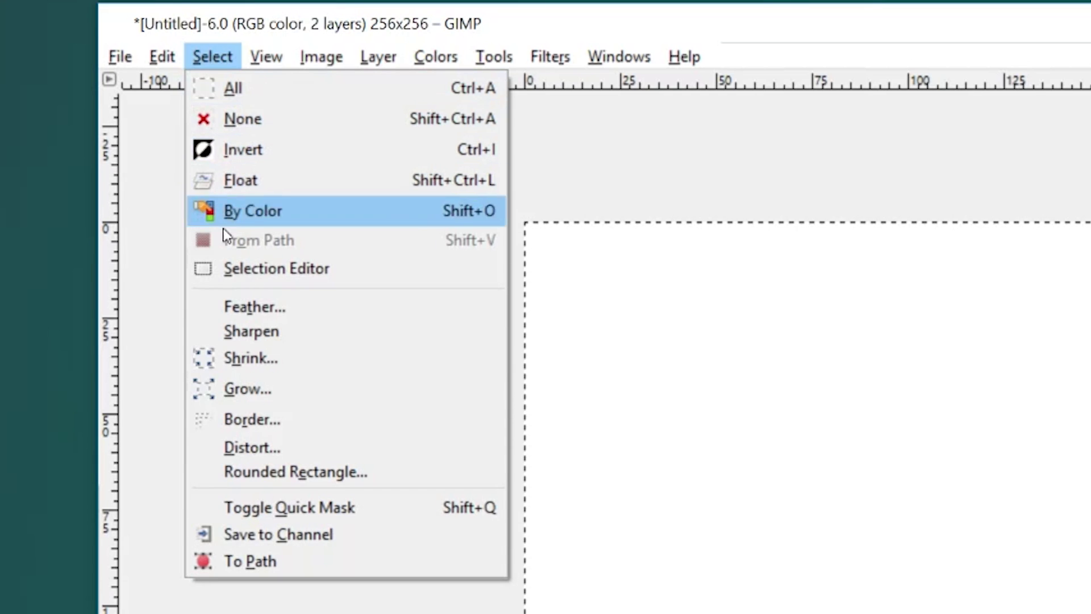
pyautogui.click(229, 145)
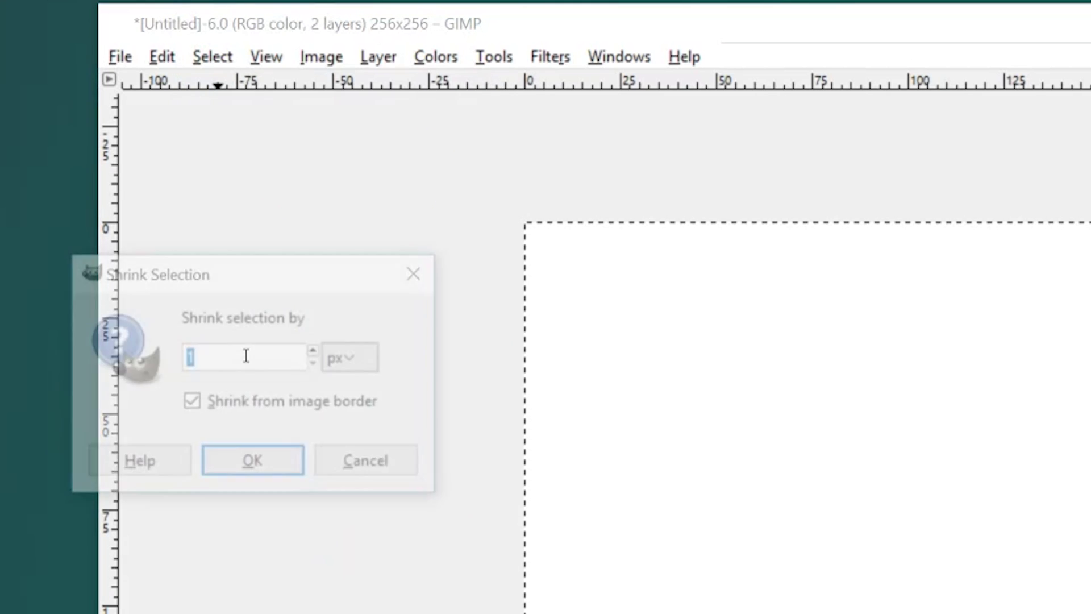
pyautogui.click(317, 351)
pyautogui.click(256, 464)
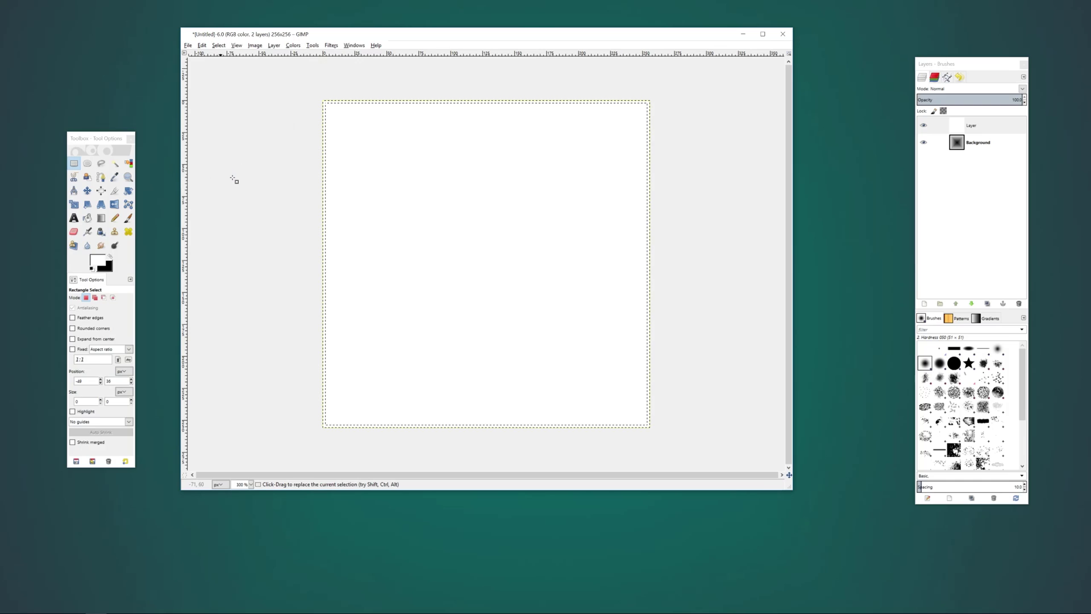
pyautogui.press('Delete')
pyautogui.click(711, 202)
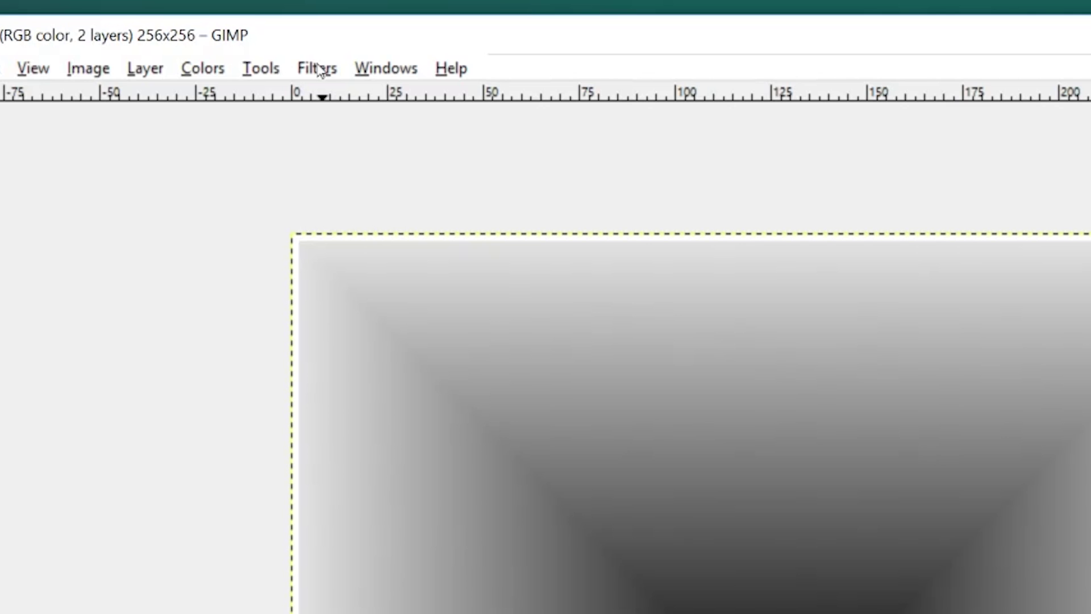
# Step: Apply a Gaussian Blur with a 14 px radius to the white border layer
pyautogui.click(331, 44)
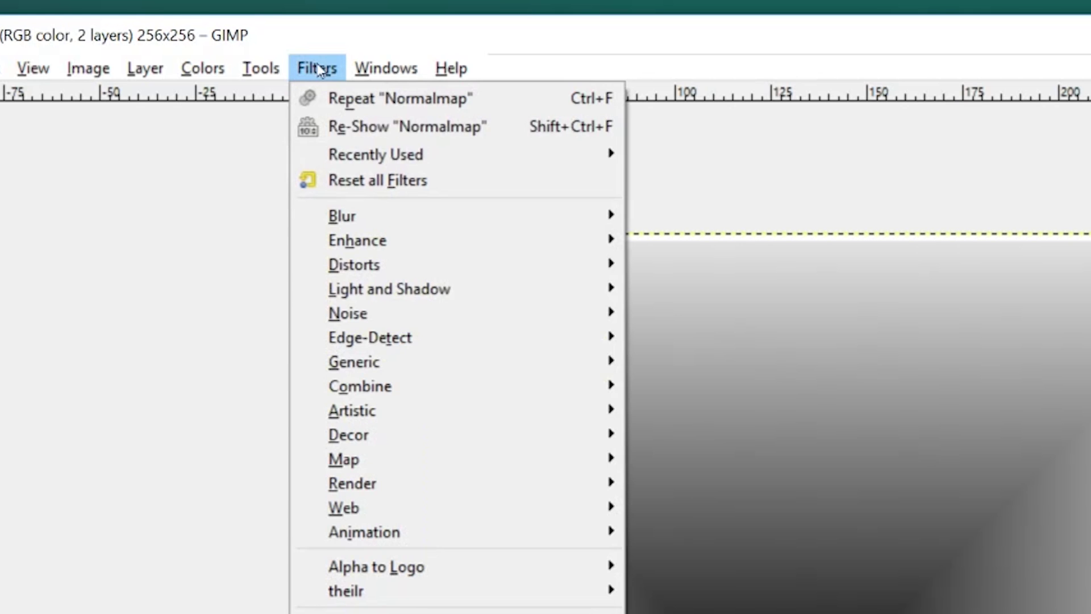
pyautogui.moveTo(409, 217)
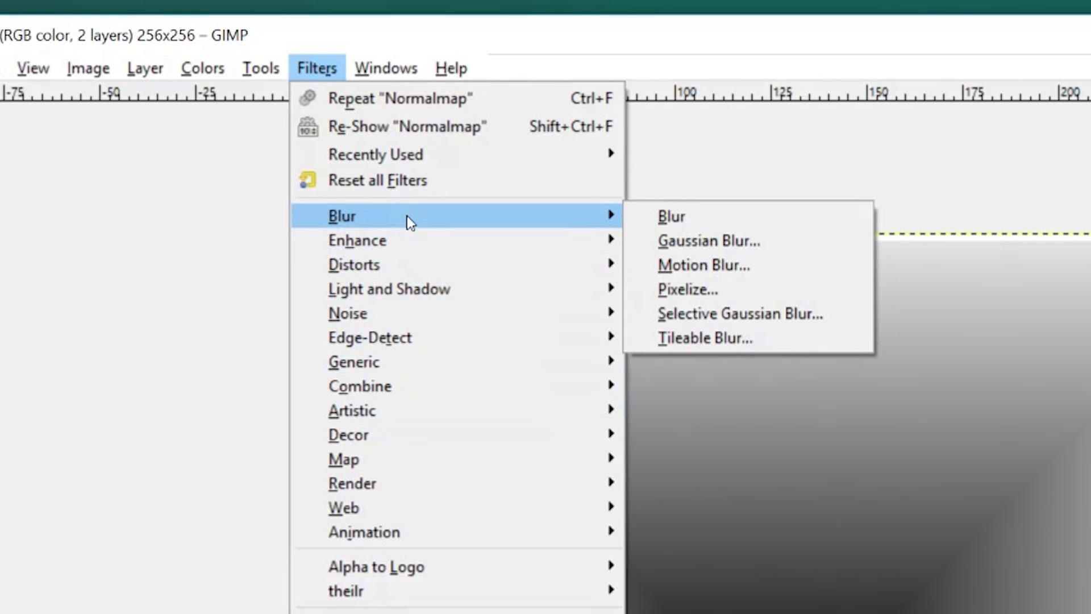
pyautogui.click(707, 242)
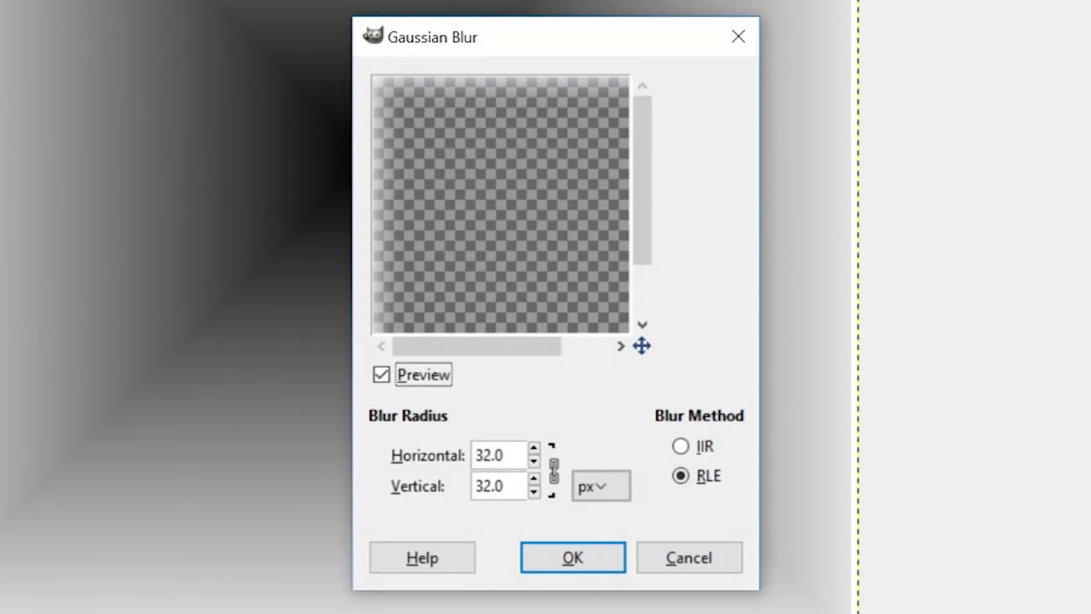
pyautogui.scroll(-20, 533, 457)
pyautogui.click(534, 448)
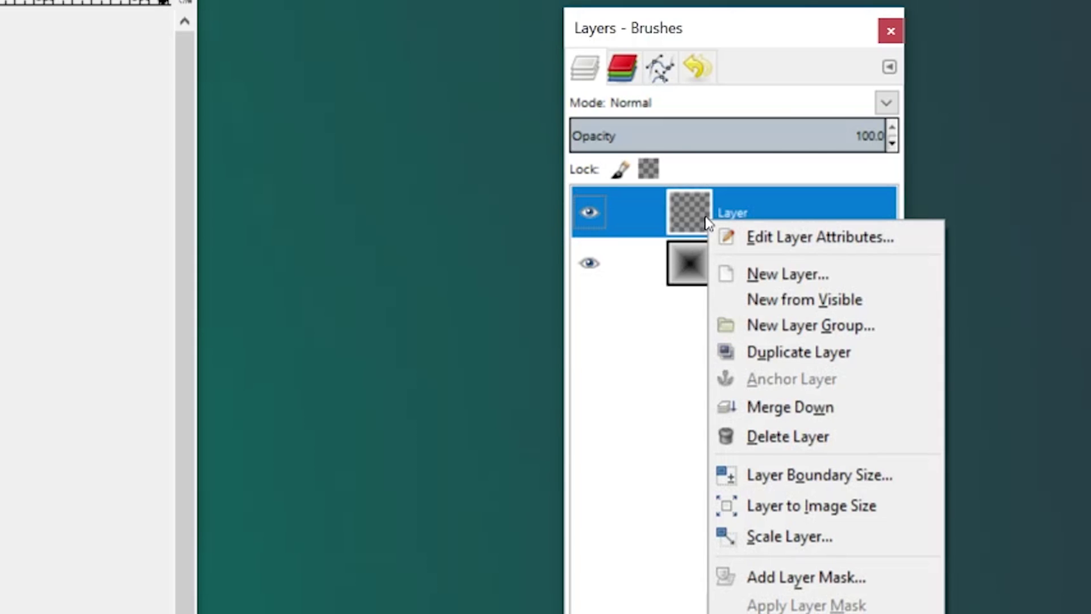
# Step: Merge the blurred border down into Background and create a Background copy layer
pyautogui.click(750, 419)
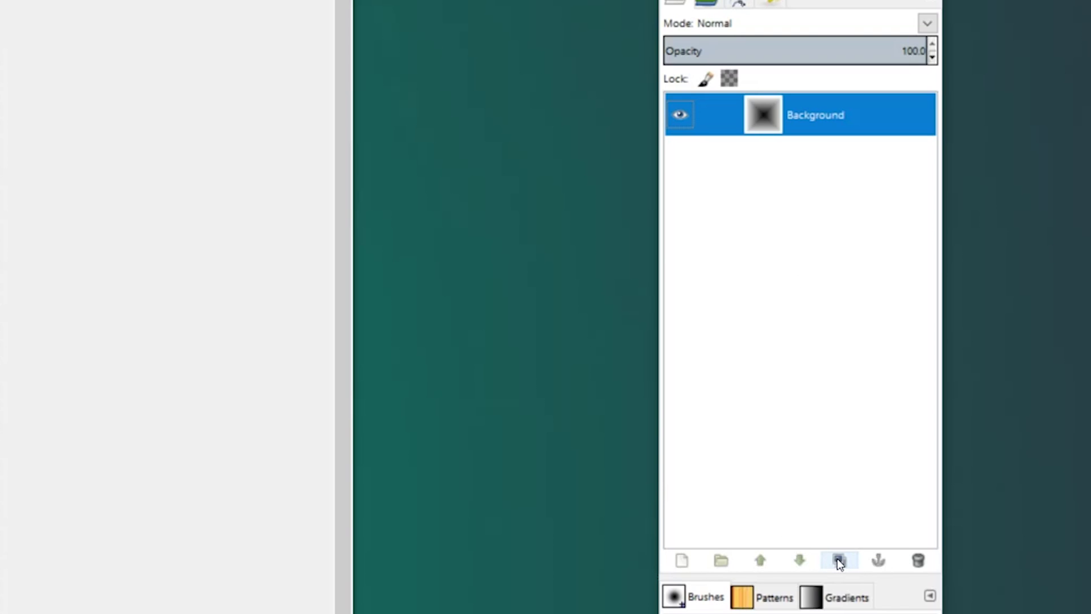
pyautogui.click(987, 303)
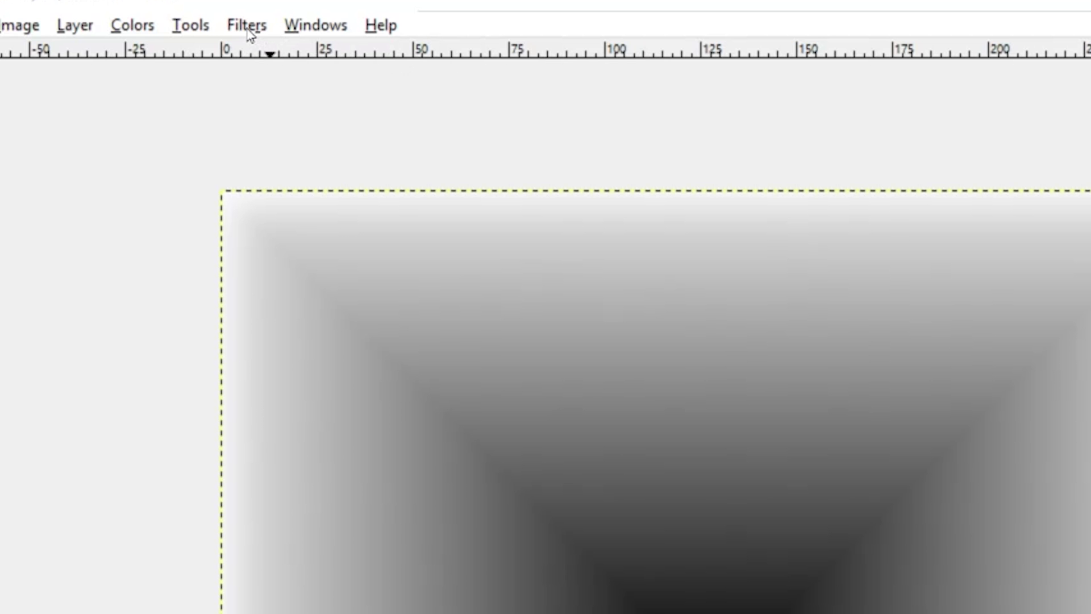
# Step: Apply Normalmap to Background copy with Invert X, the 7x7 filter and scale 20
pyautogui.click(331, 45)
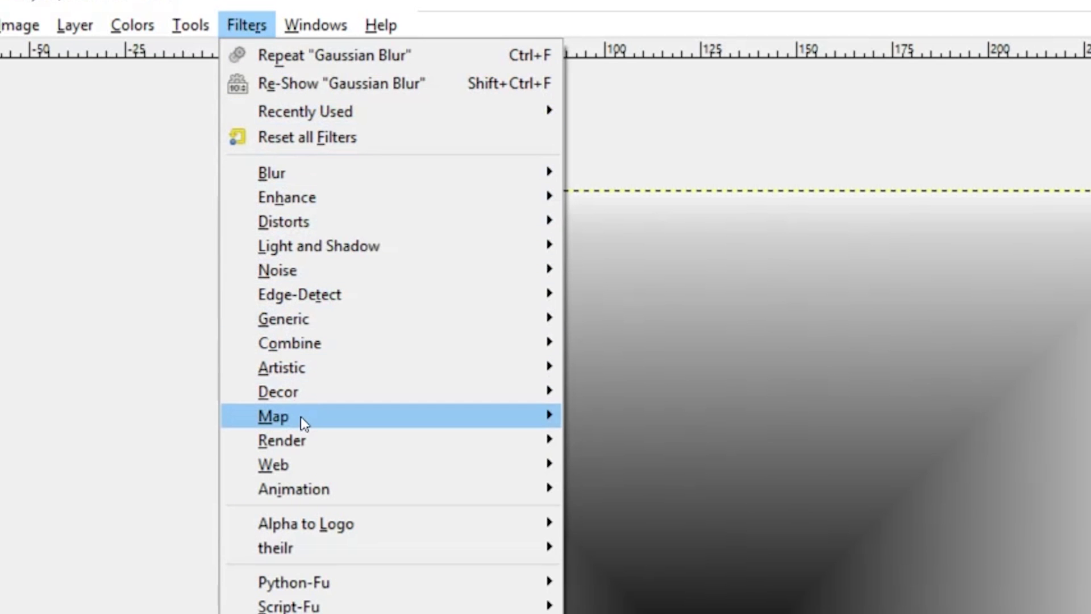
pyautogui.moveTo(307, 419)
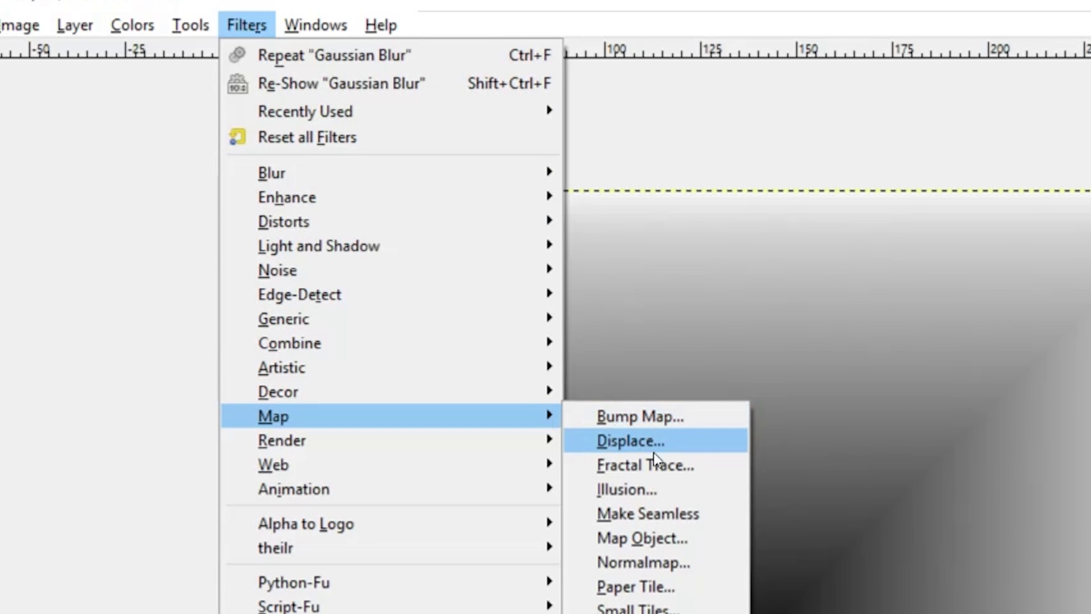
pyautogui.click(657, 563)
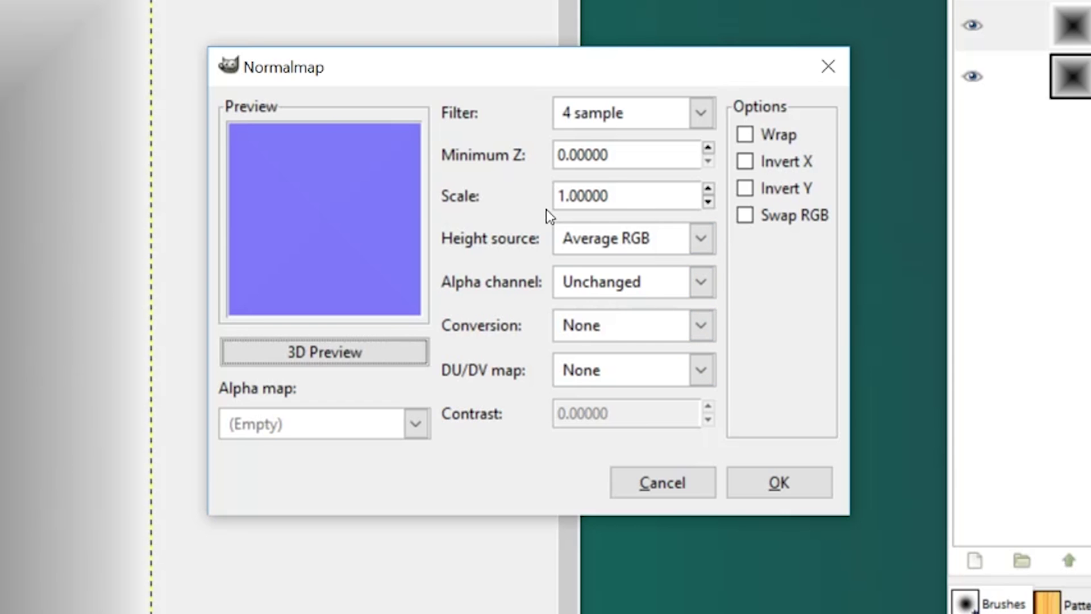
pyautogui.click(756, 169)
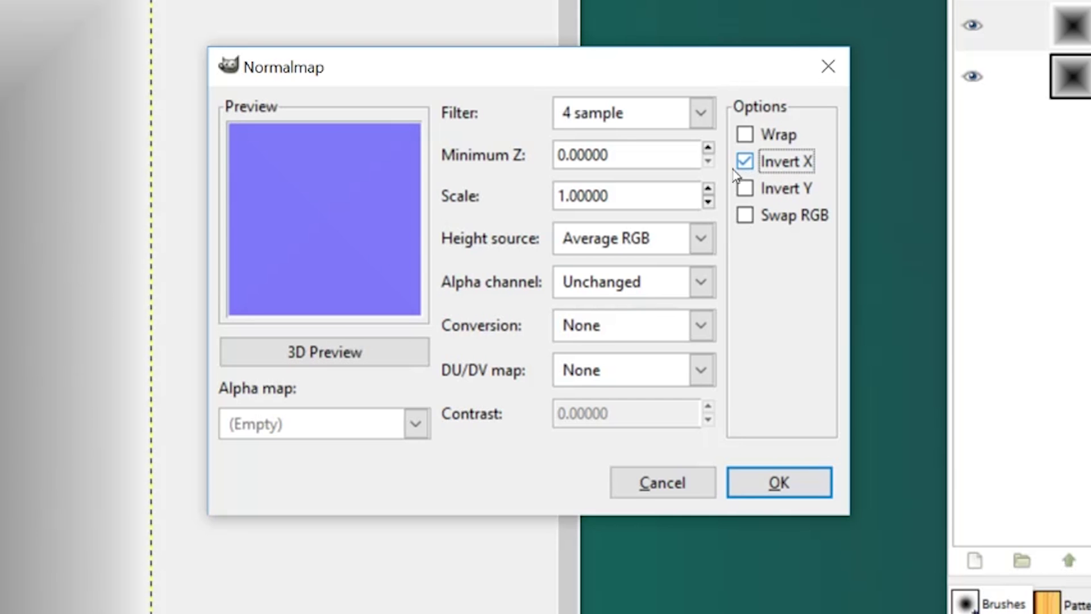
pyautogui.click(703, 120)
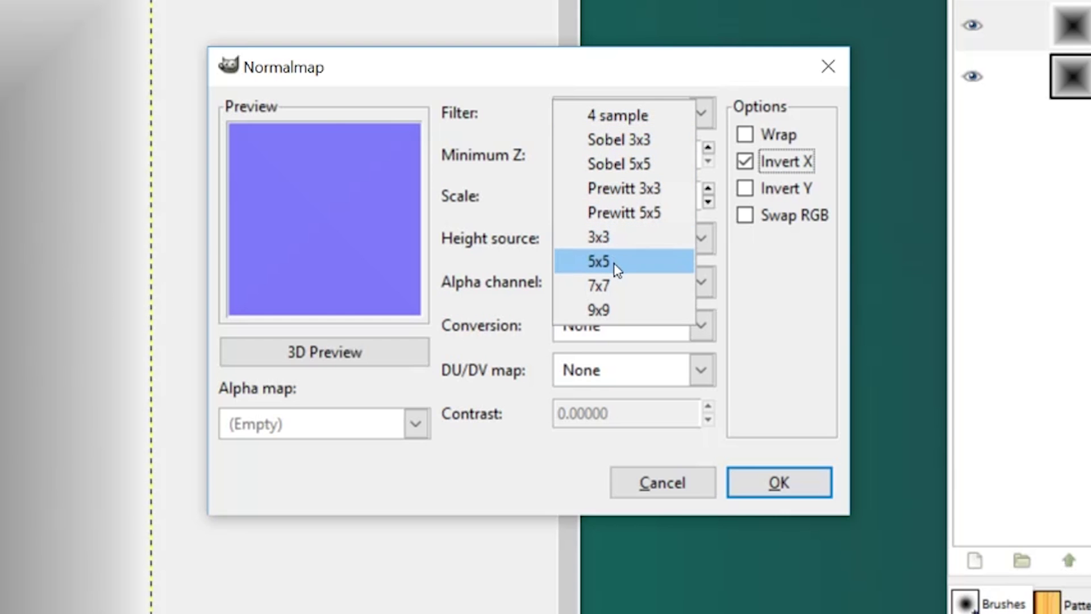
pyautogui.click(613, 284)
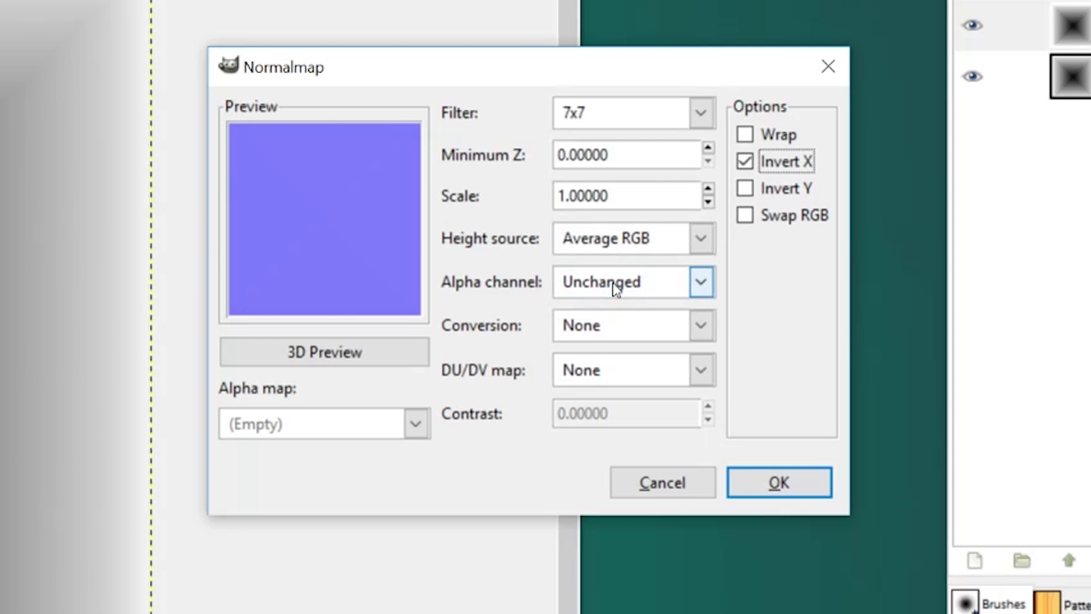
pyautogui.click(708, 188)
pyautogui.click(707, 202)
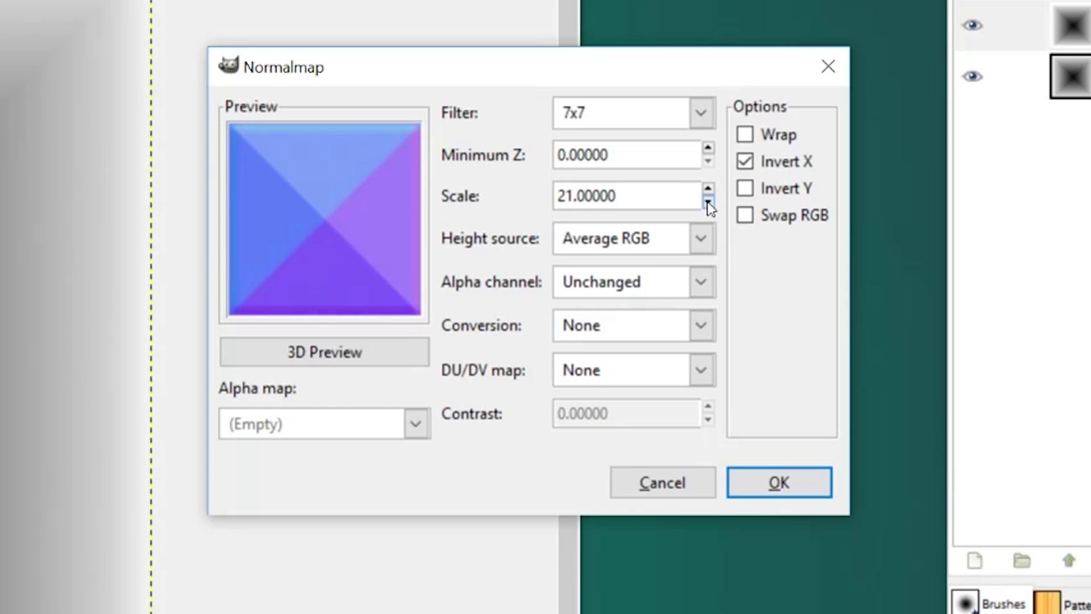
pyautogui.click(772, 483)
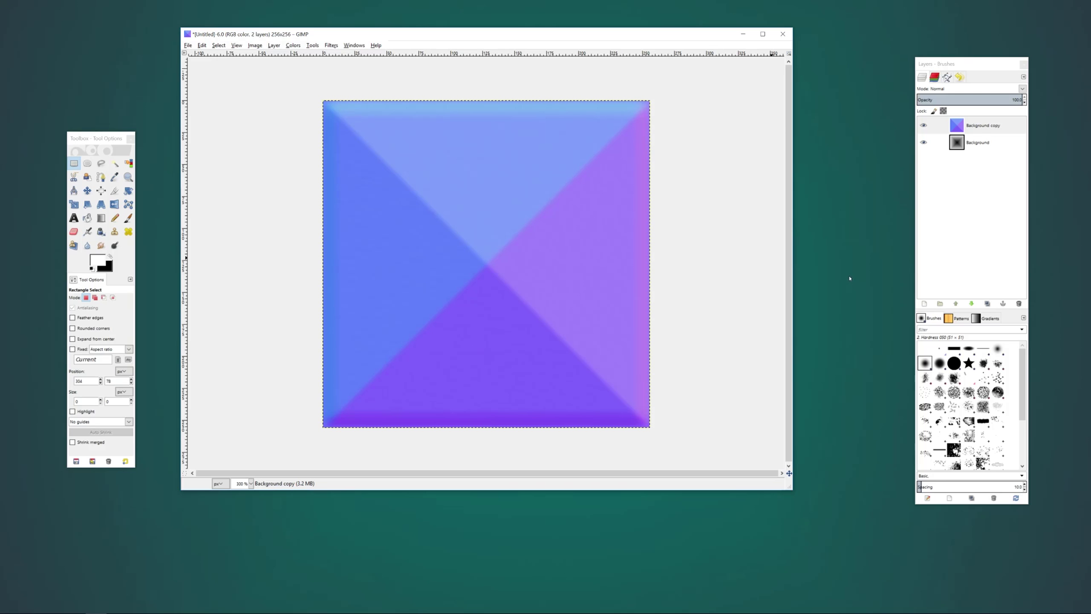
# Step: Start exporting the pyramid normal map via File > Export As
pyautogui.click(188, 46)
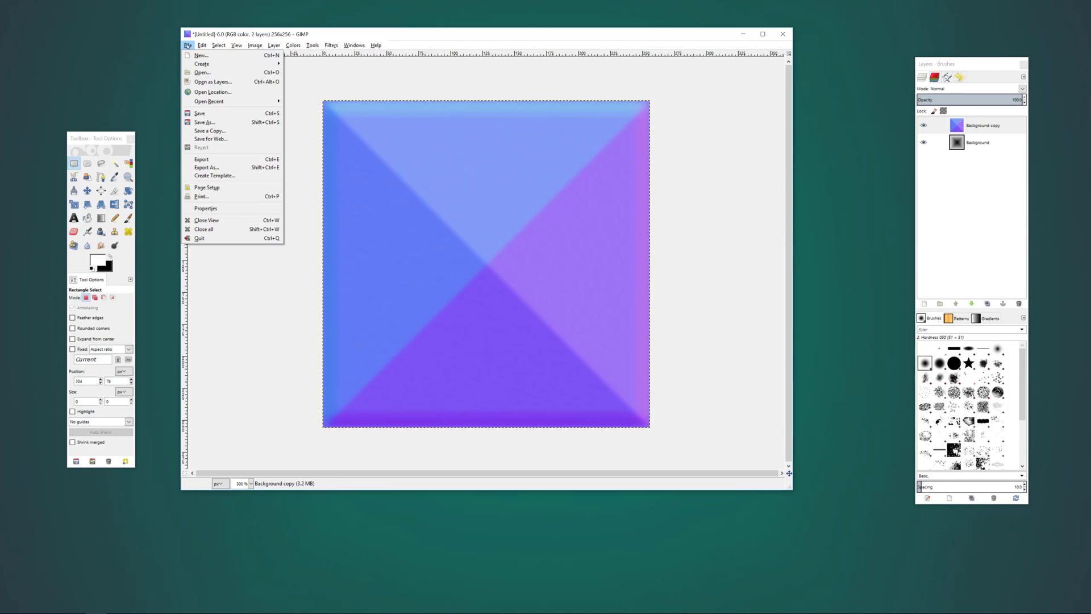
pyautogui.click(206, 168)
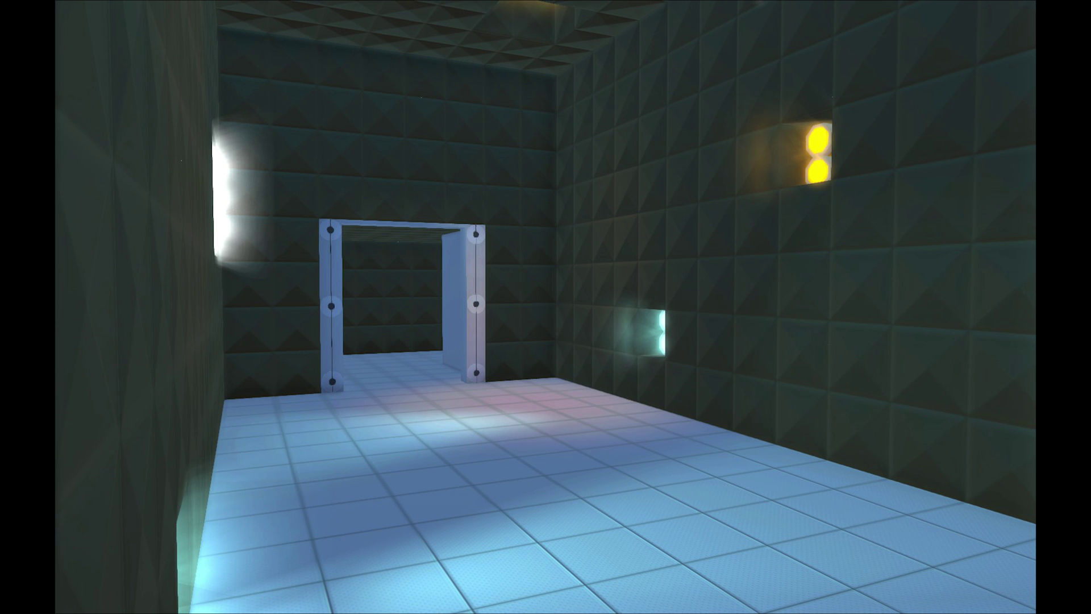